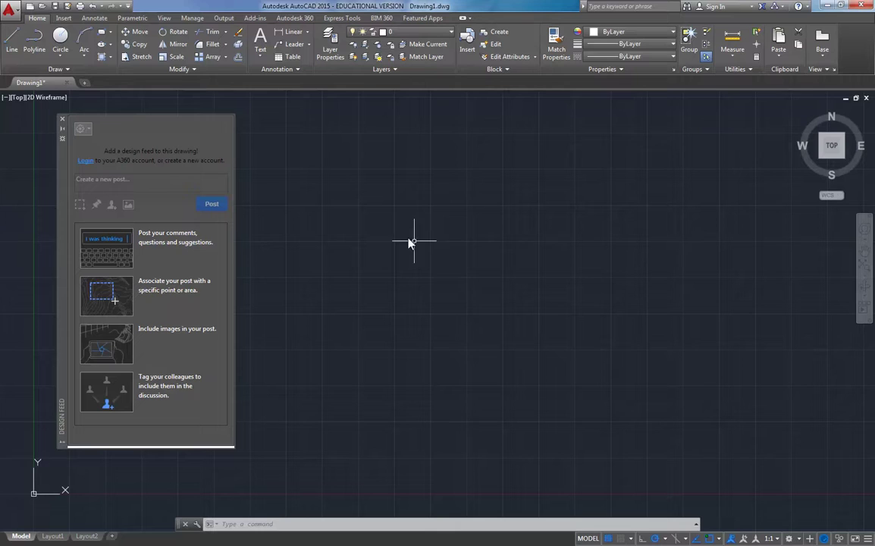
Open the Options dialog from the drawing's shortcut menu and settle on the Display tab
{"action": "right_click", "coordinate": [440, 229]}
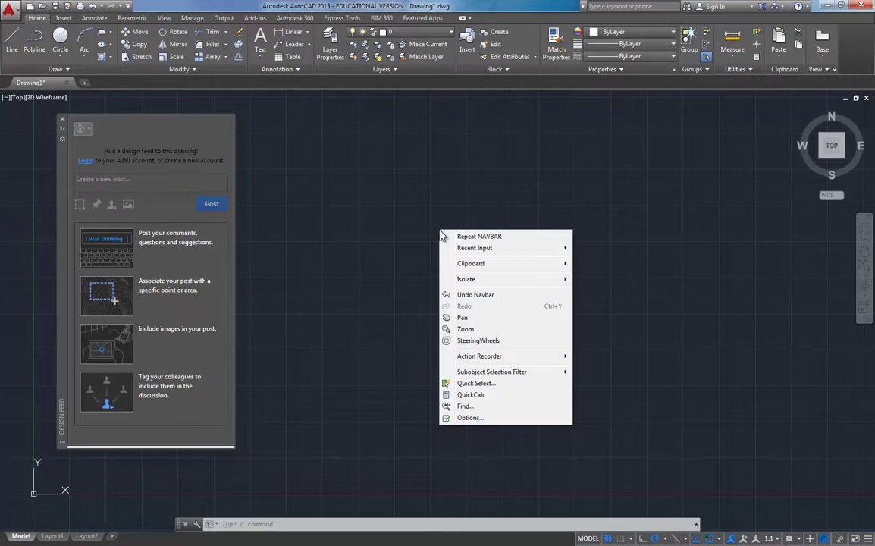
{"action": "left_click", "coordinate": [467, 418]}
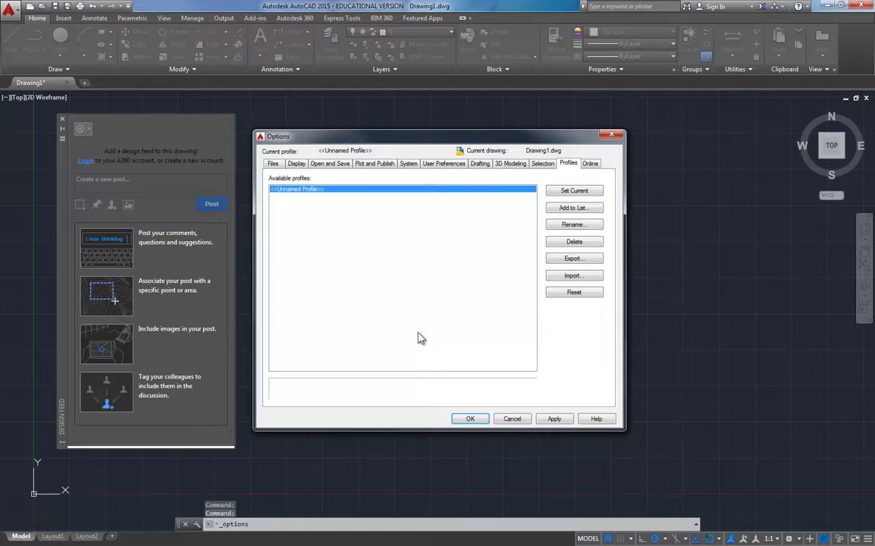
{"action": "left_click", "coordinate": [312, 164]}
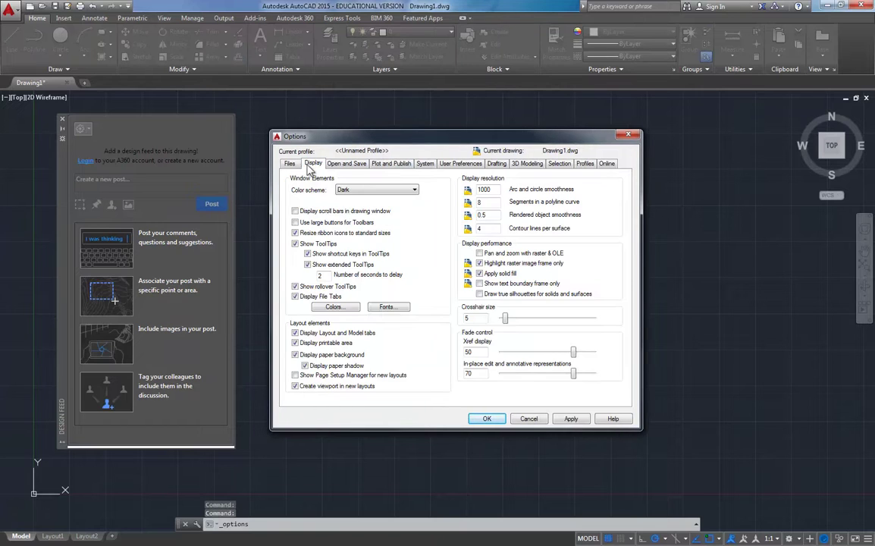
{"action": "left_click", "coordinate": [289, 165]}
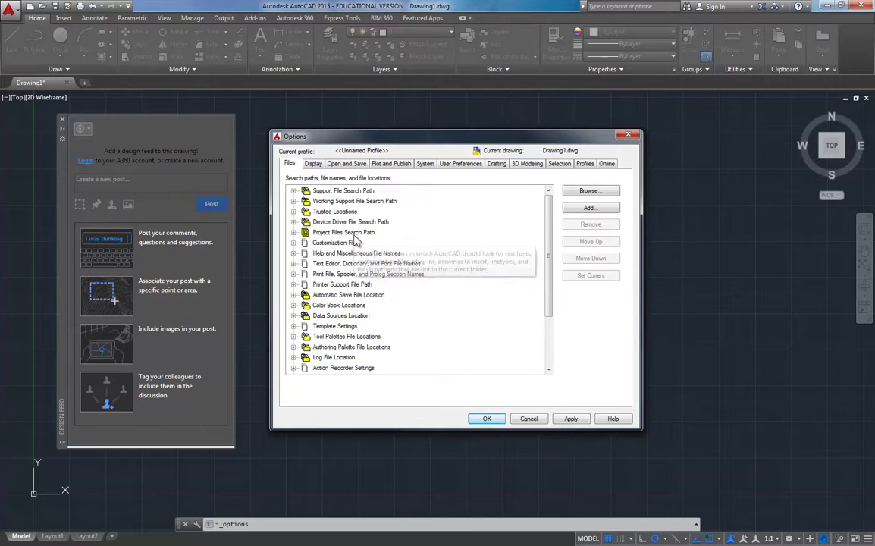
{"action": "left_click", "coordinate": [315, 165]}
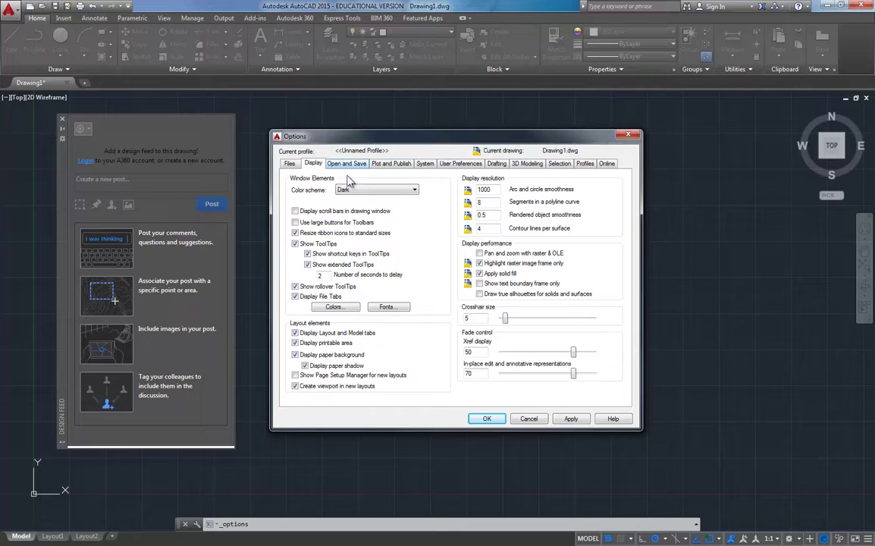
Change the color scheme to Light, apply it, and close Options with OK
{"action": "left_click", "coordinate": [356, 189]}
{"action": "left_click", "coordinate": [360, 205]}
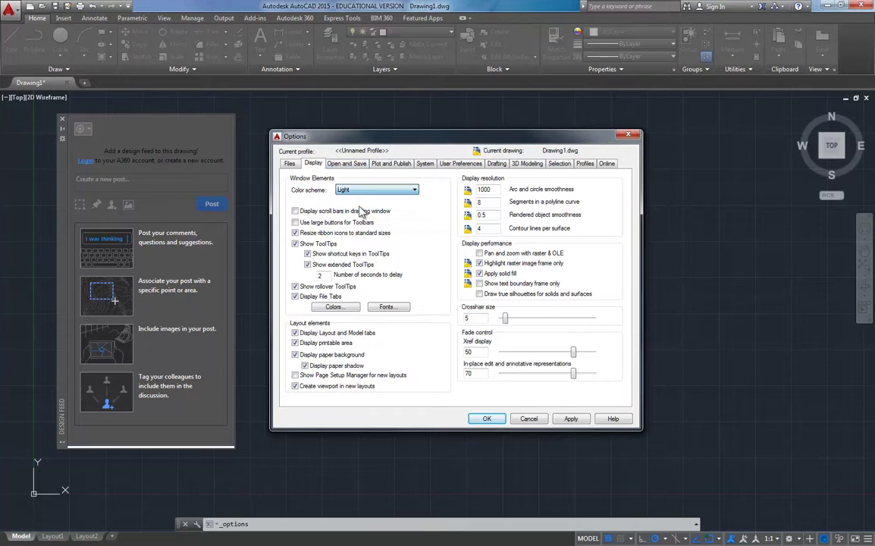
{"action": "left_click", "coordinate": [570, 419]}
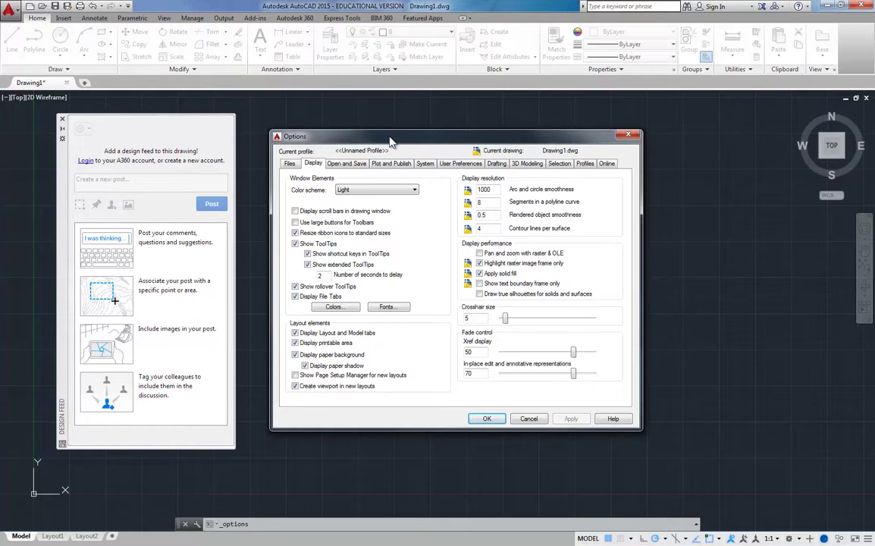
{"action": "left_click", "coordinate": [486, 420]}
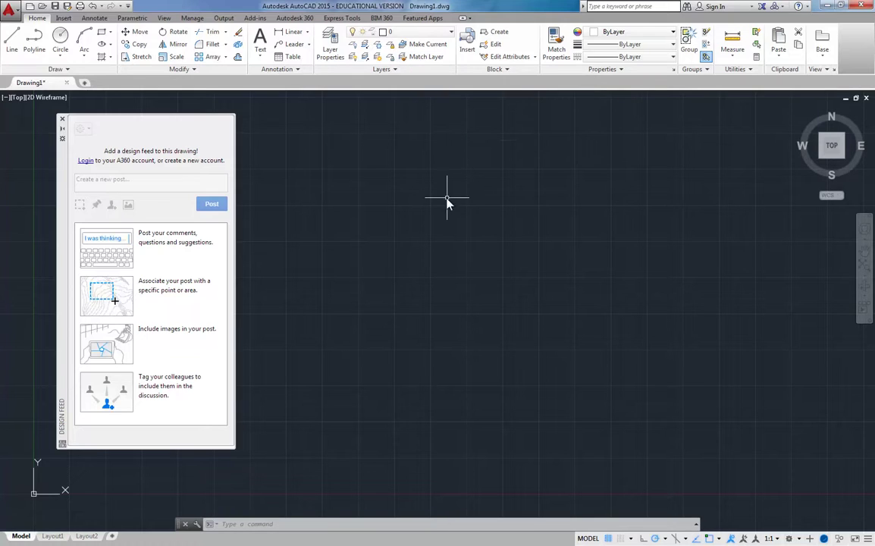
Reopen Options, restore the Dark color scheme, and apply a crosshair size of 25
{"action": "right_click", "coordinate": [411, 205]}
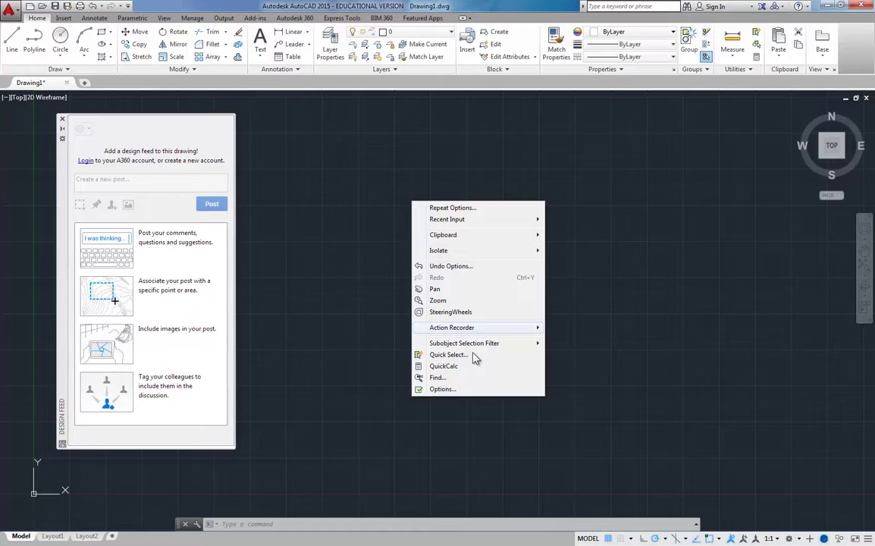
{"action": "left_click", "coordinate": [460, 389]}
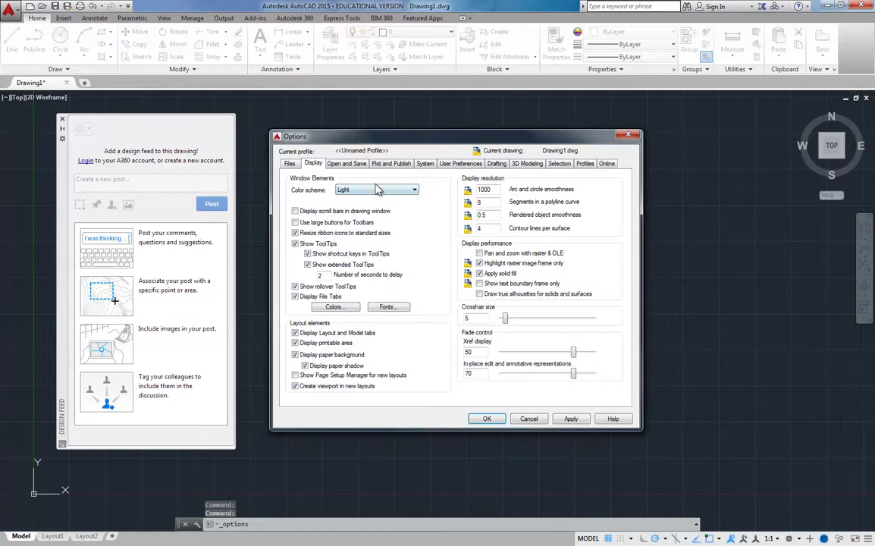
{"action": "left_click", "coordinate": [379, 189]}
{"action": "left_click", "coordinate": [367, 200]}
{"action": "left_click", "coordinate": [570, 418]}
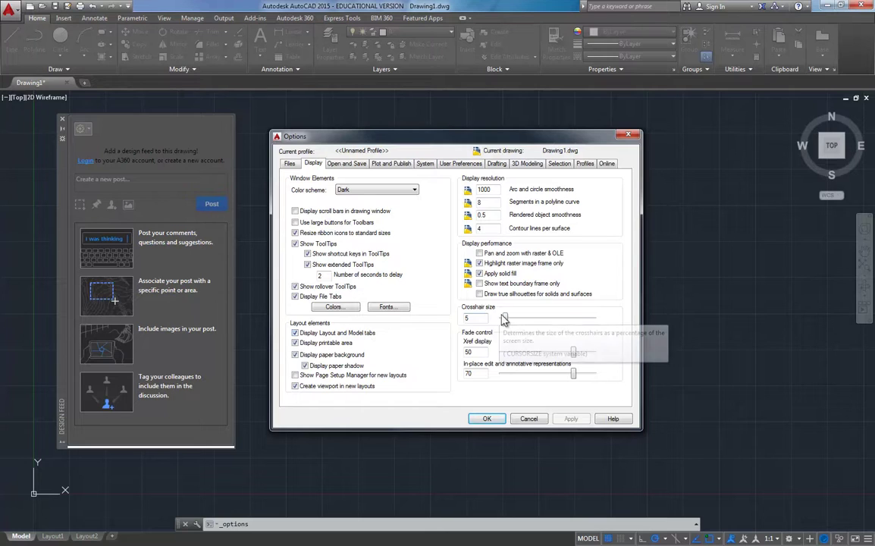
{"action": "double_click", "coordinate": [466, 319]}
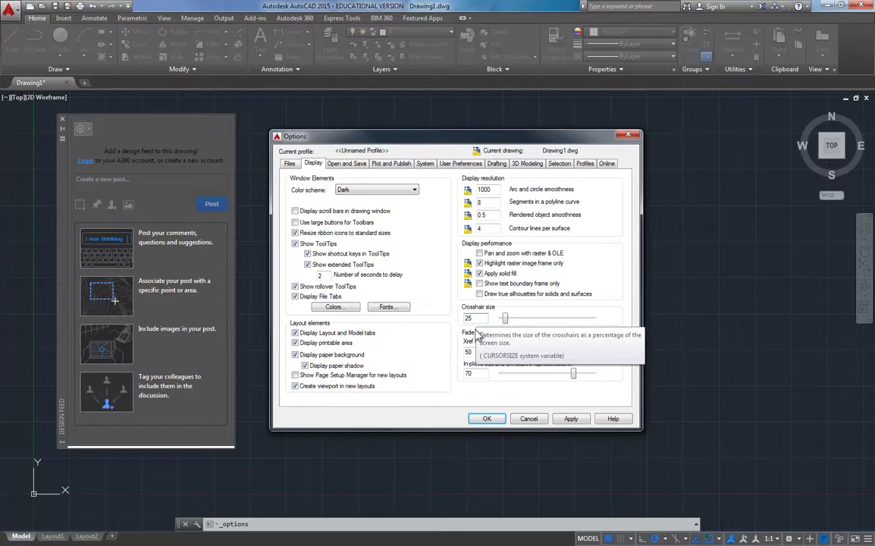
{"action": "left_click", "coordinate": [571, 418]}
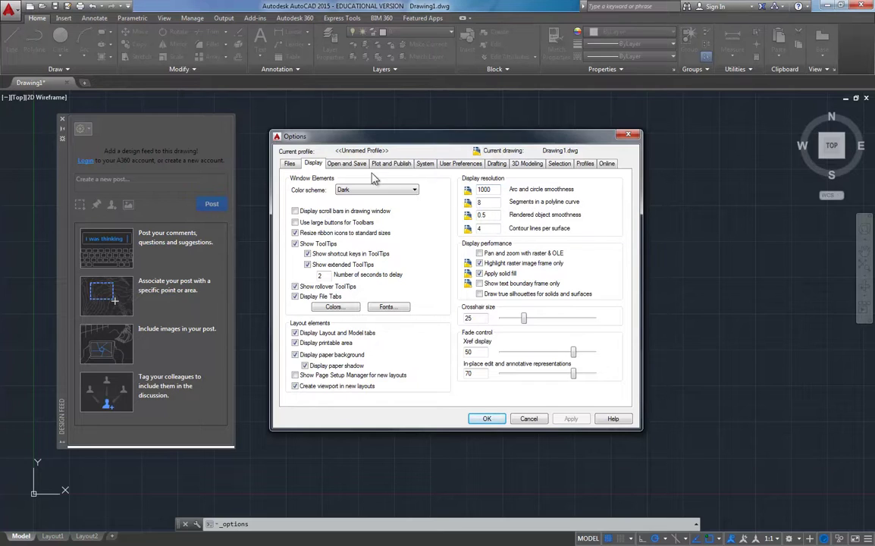
Browse the System and User Preferences tabs of Options, ending on Drafting
{"action": "left_click", "coordinate": [424, 165]}
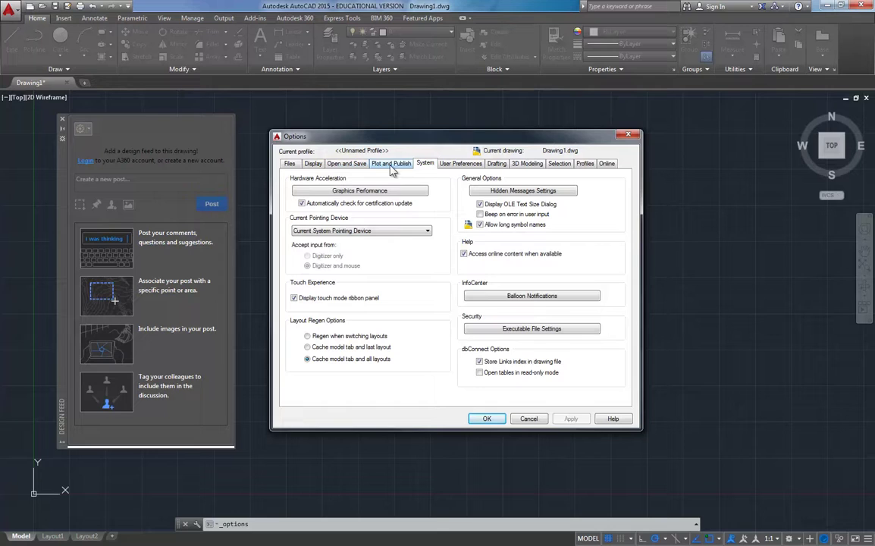
{"action": "left_click", "coordinate": [458, 165]}
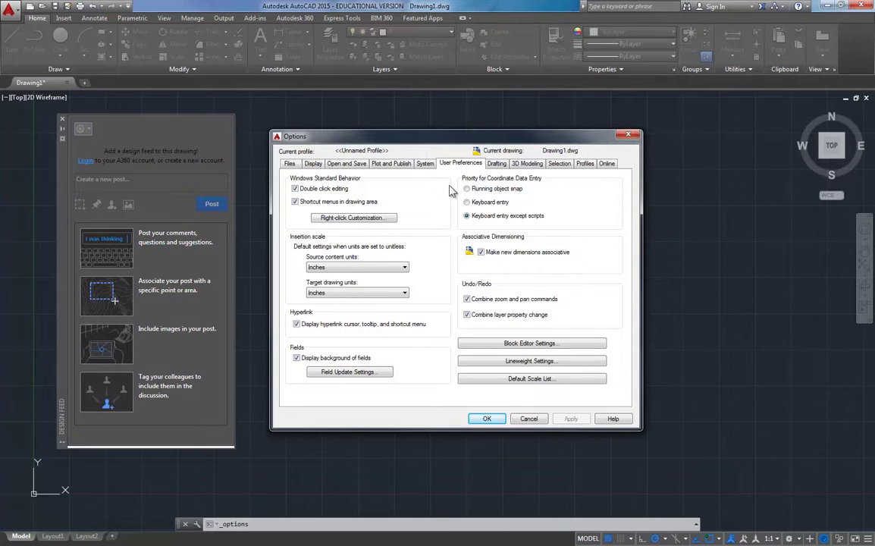
{"action": "left_click", "coordinate": [496, 164]}
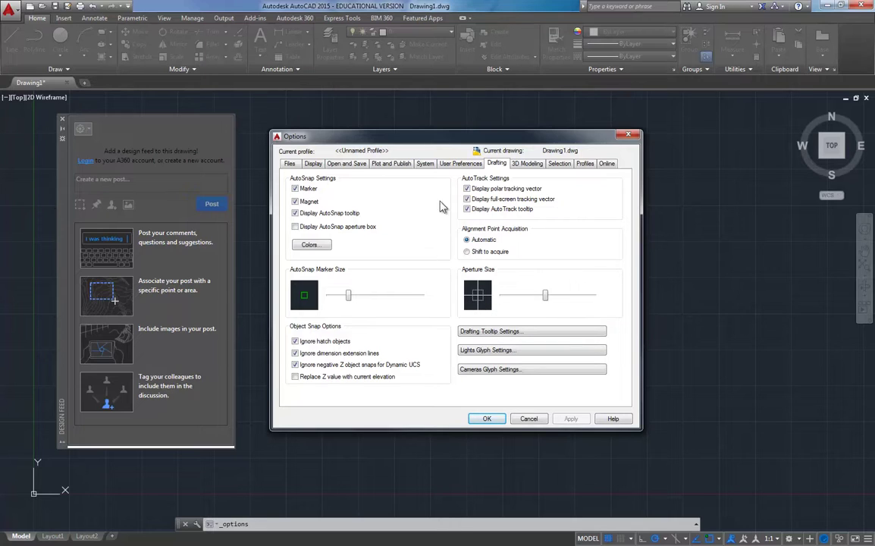
On the 3D Modeling tab, hide the ViewCube in 2D Wireframe and the viewport controls
{"action": "left_click", "coordinate": [528, 164]}
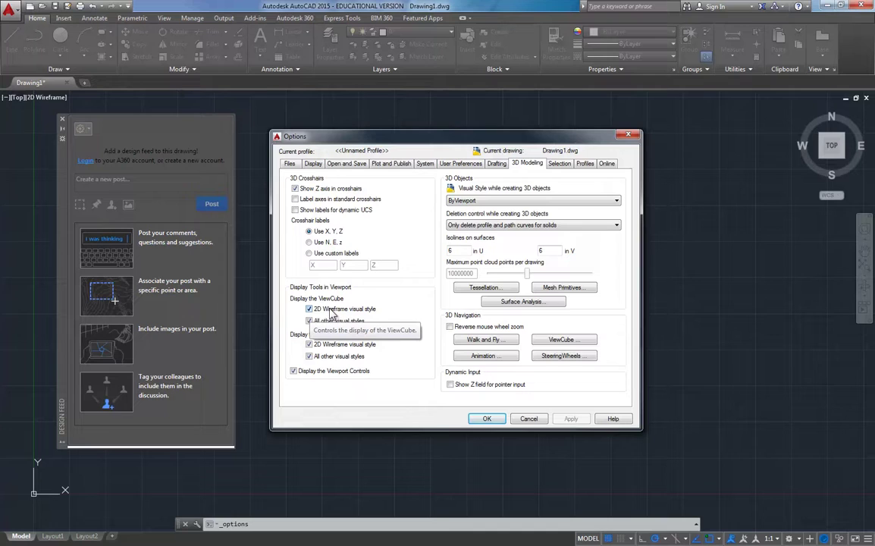
{"action": "left_click", "coordinate": [309, 309]}
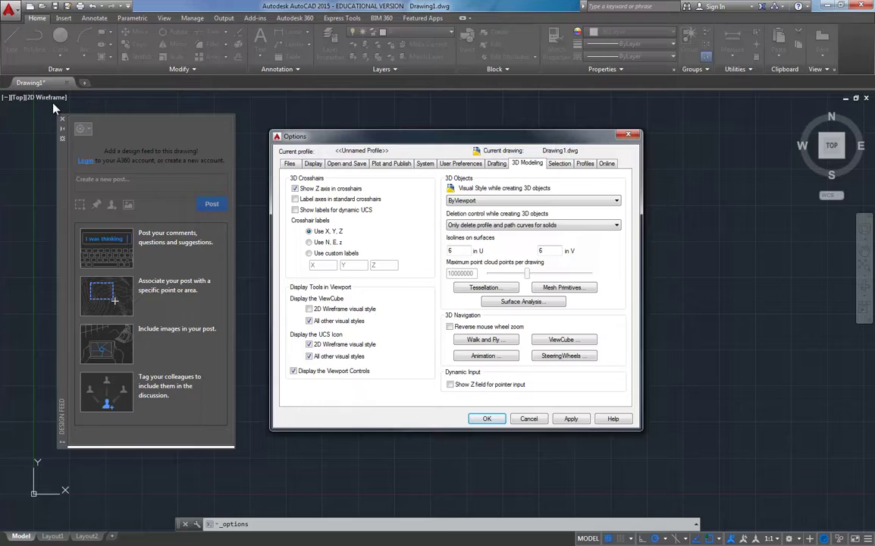
{"action": "left_click", "coordinate": [294, 372]}
{"action": "left_click", "coordinate": [565, 164]}
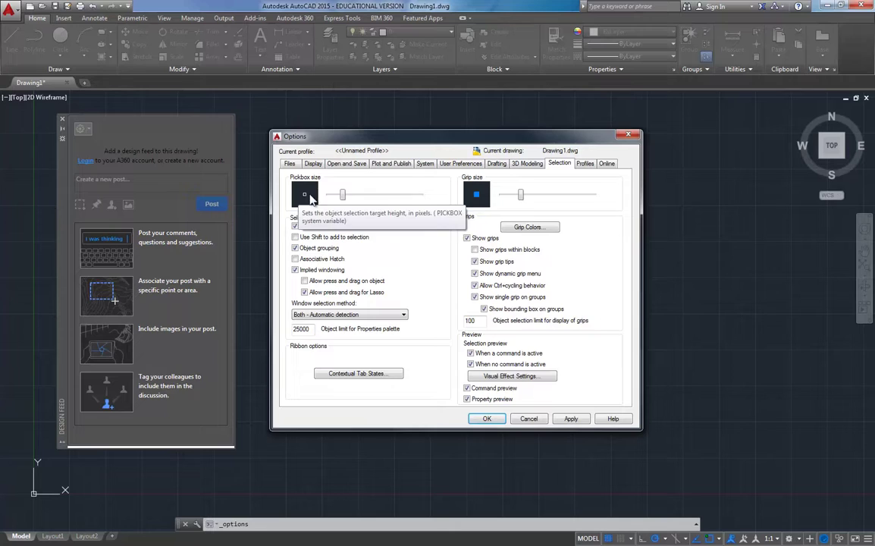
Enlarge the pickbox size with its slider and apply the option changes
{"action": "left_click_drag", "start_coordinate": [343, 194], "coordinate": [372, 199]}
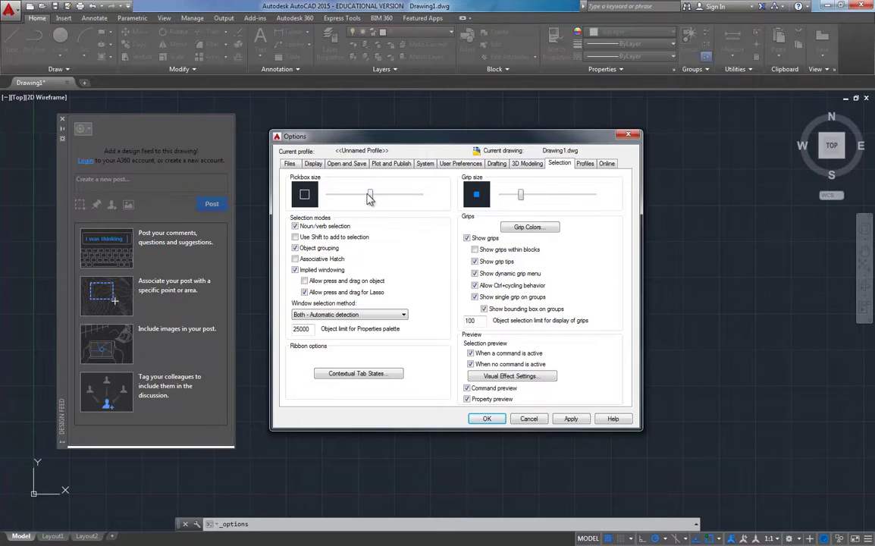
{"action": "left_click_drag", "start_coordinate": [369, 198], "coordinate": [365, 199]}
{"action": "left_click", "coordinate": [570, 418]}
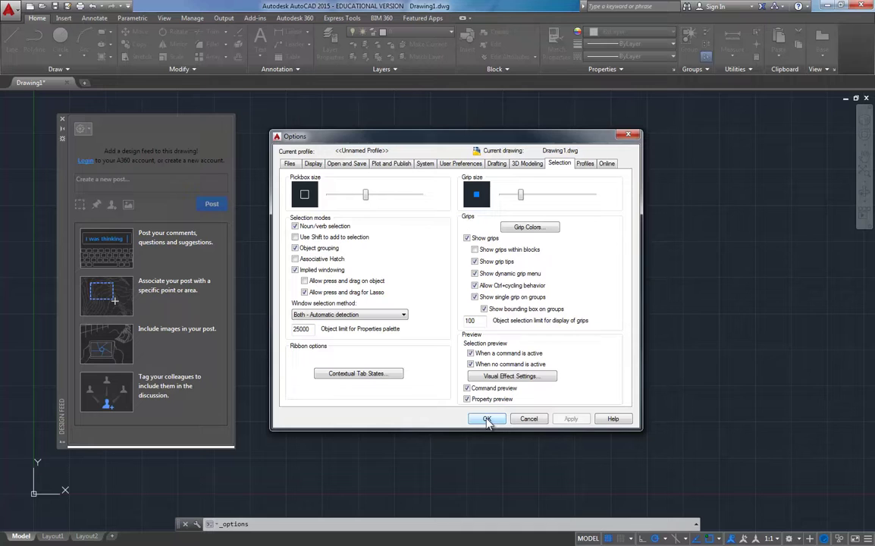
Close Options with OK and bring up the View ribbon tab
{"action": "left_click", "coordinate": [487, 419]}
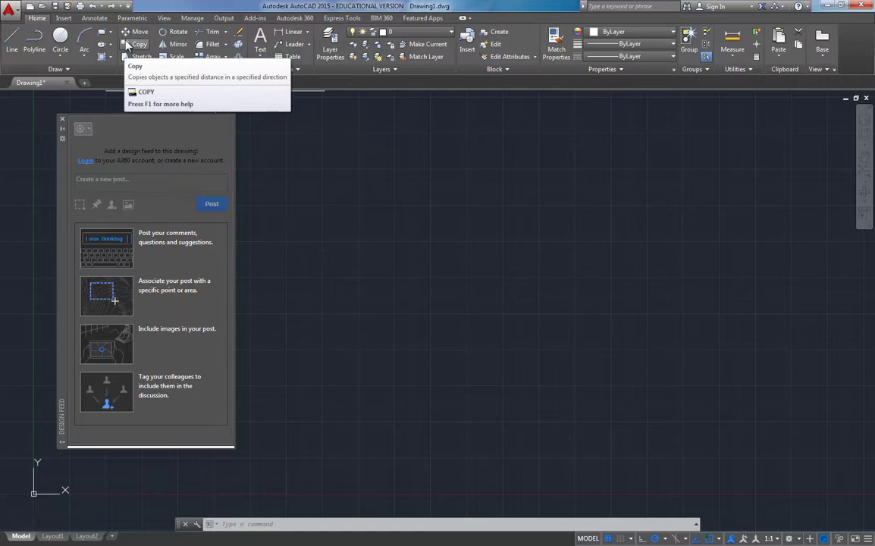
{"action": "left_click", "coordinate": [164, 19]}
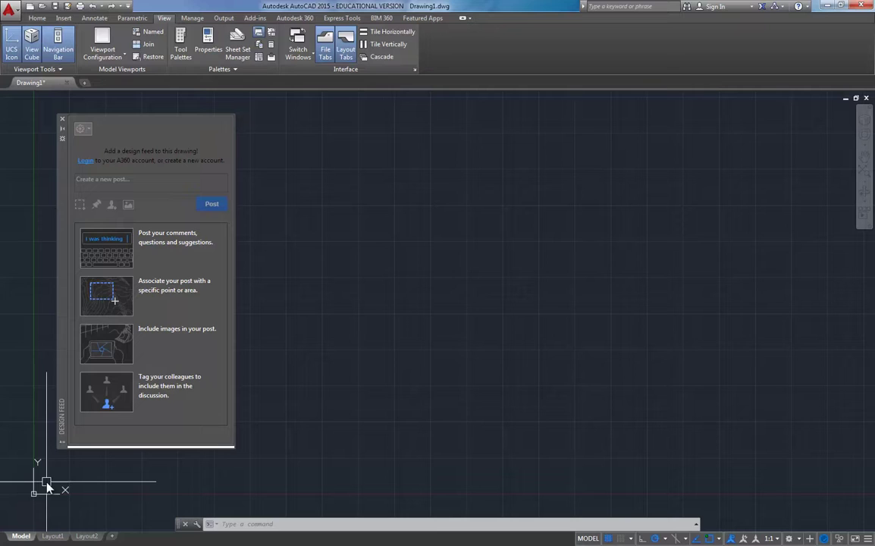
{"action": "left_click", "coordinate": [10, 52]}
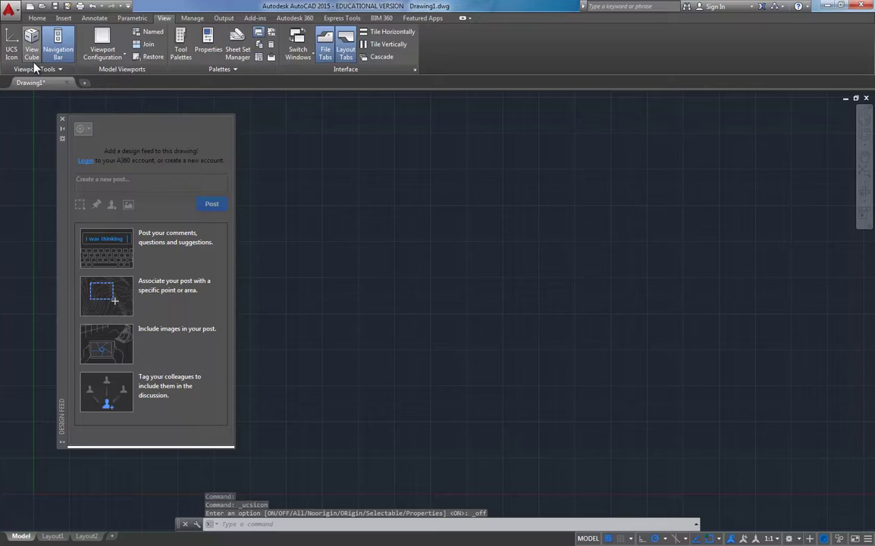
{"action": "left_click", "coordinate": [32, 44]}
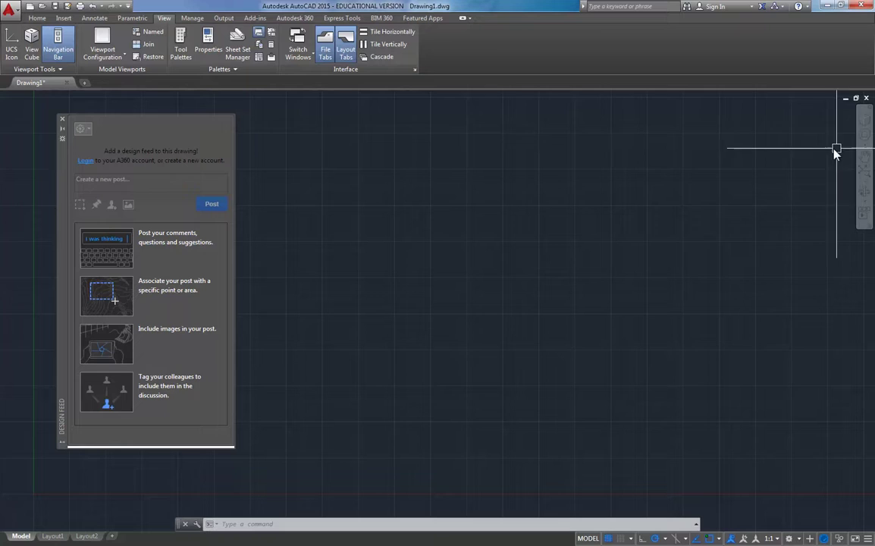
{"action": "left_click", "coordinate": [56, 43]}
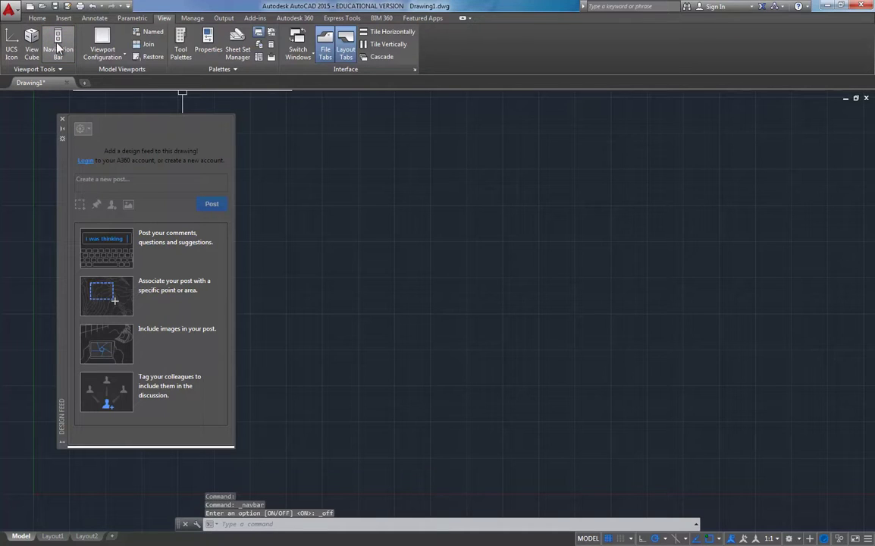
{"action": "left_click", "coordinate": [325, 53]}
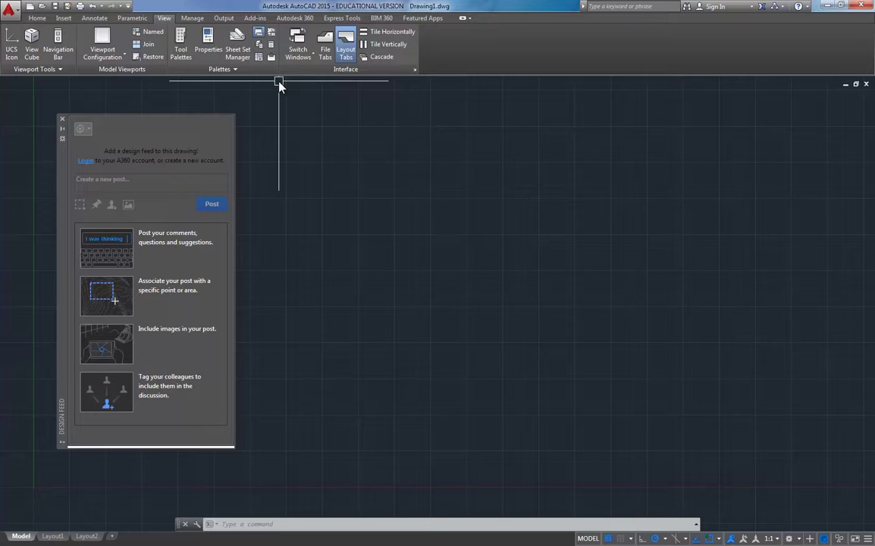
{"action": "left_click", "coordinate": [325, 49]}
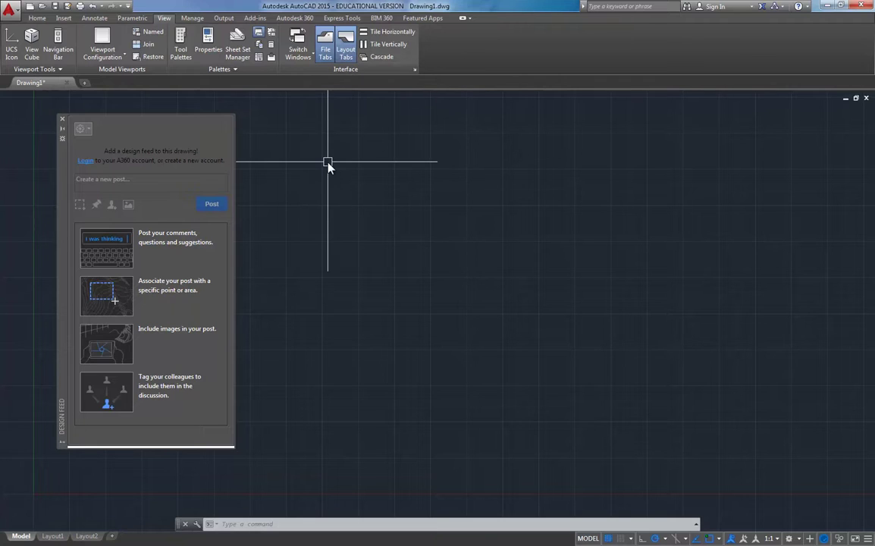
Close the Design Feed palette from the Autodesk 360 ribbon tab
{"action": "left_click", "coordinate": [293, 18]}
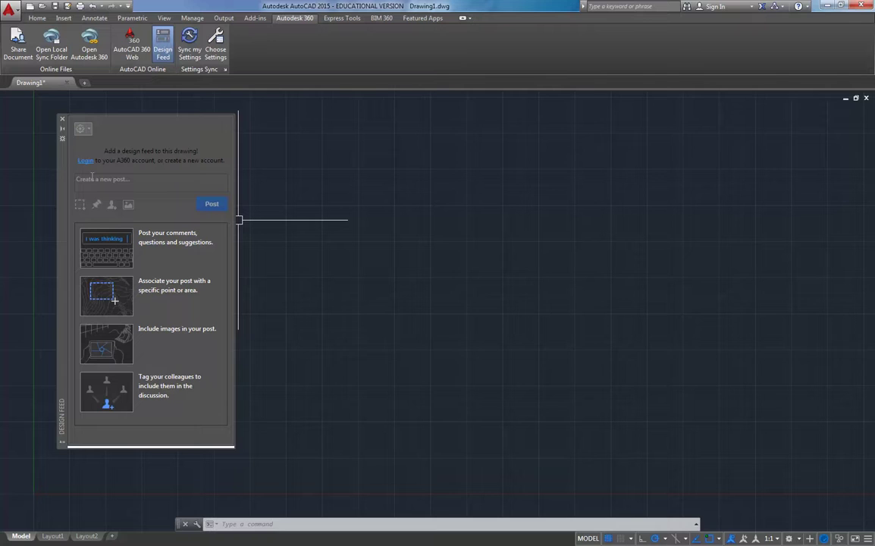
{"action": "left_click", "coordinate": [163, 53]}
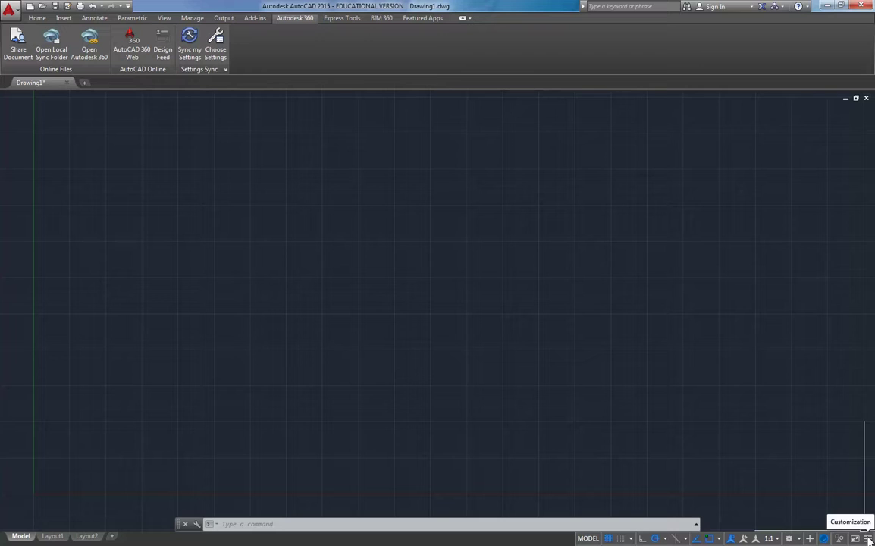
Add Coordinates, Dynamic Input and LineWeight to the status bar through its Customization menu
{"action": "left_click", "coordinate": [868, 538]}
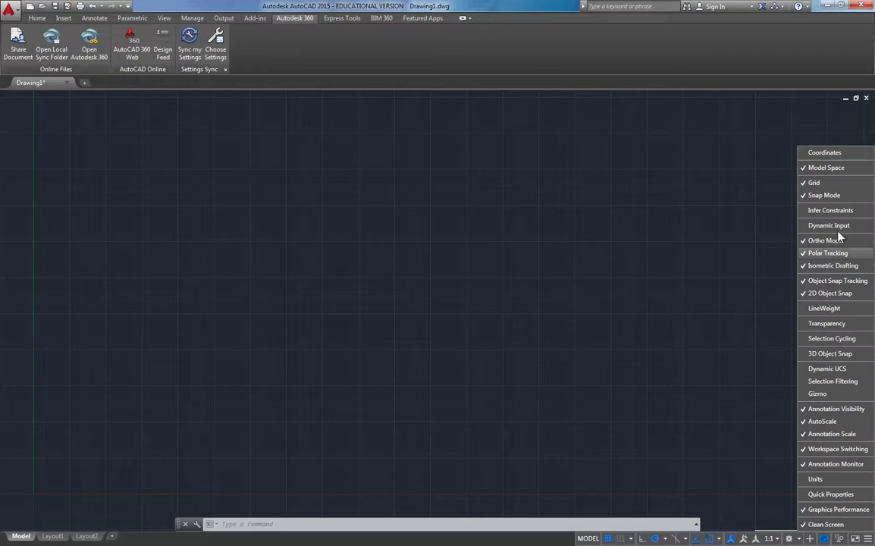
{"action": "left_click", "coordinate": [825, 154]}
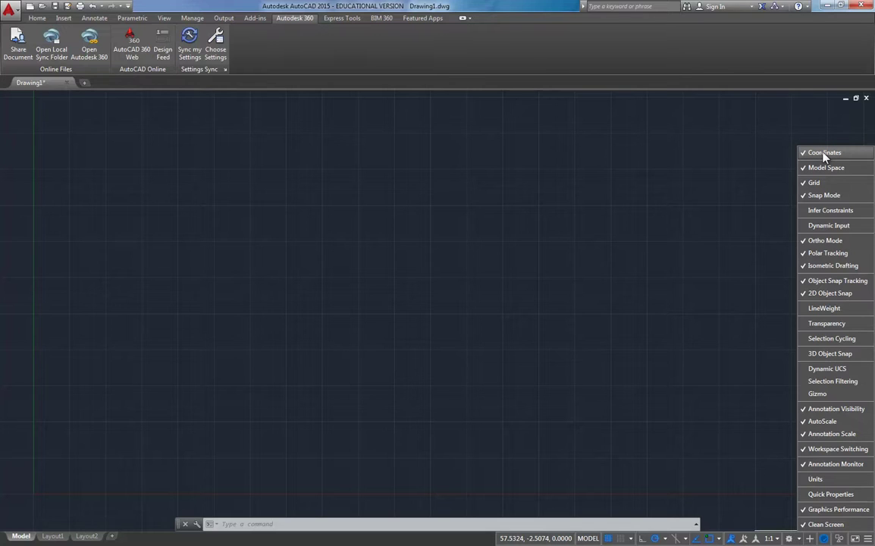
{"action": "left_click", "coordinate": [821, 230]}
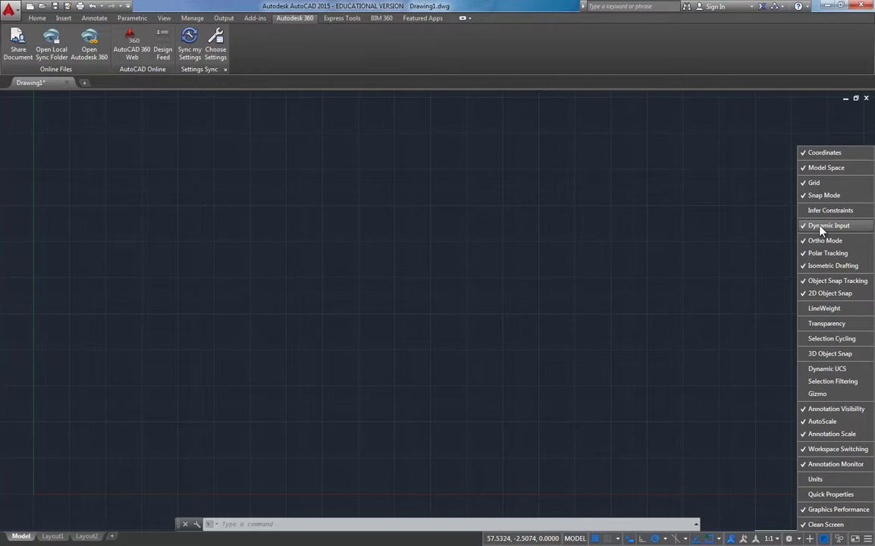
{"action": "left_click", "coordinate": [823, 308]}
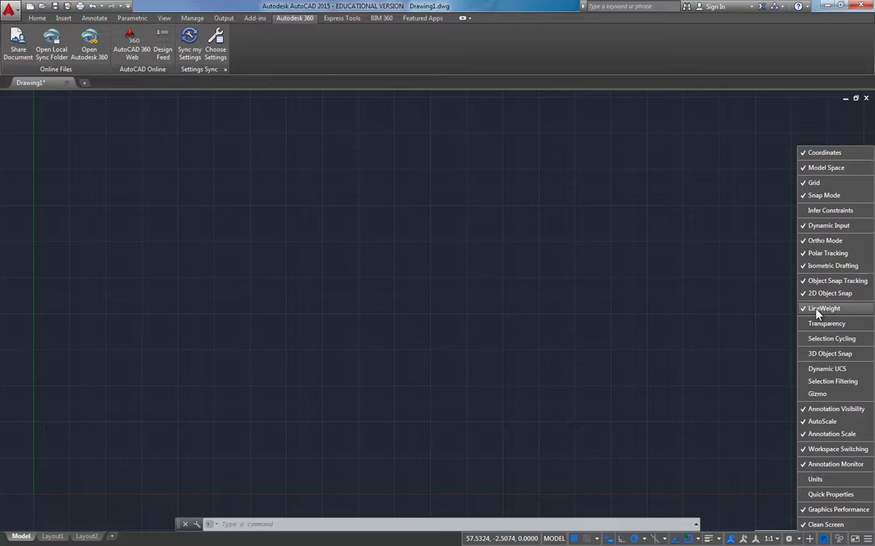
{"action": "left_click", "coordinate": [606, 307]}
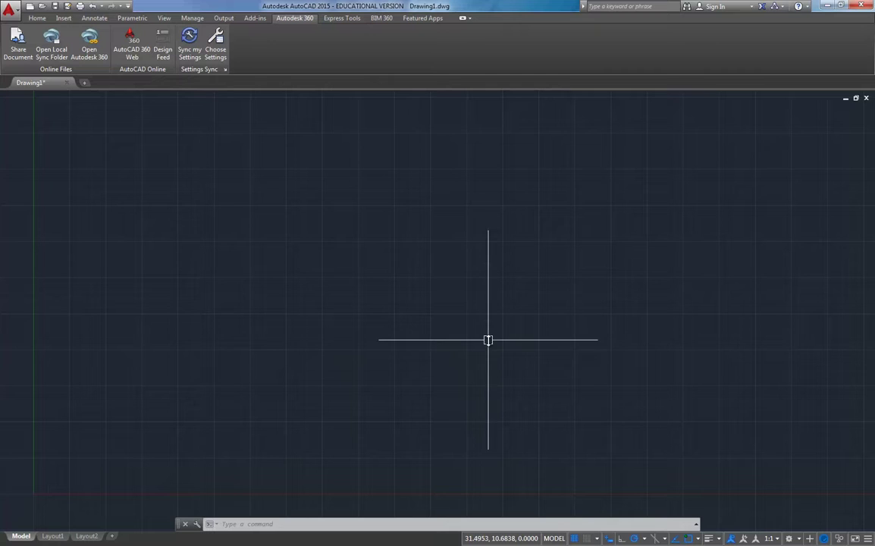
{"action": "left_click", "coordinate": [398, 343]}
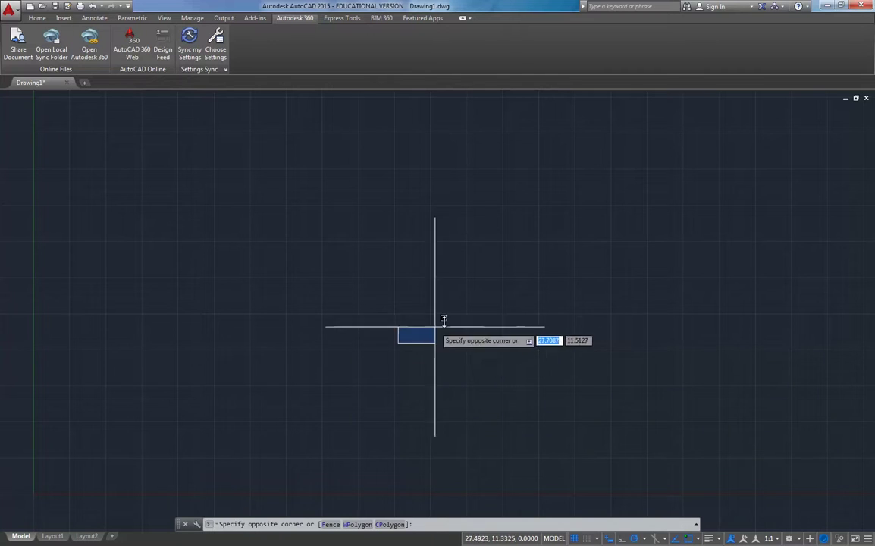
{"action": "left_click", "coordinate": [539, 229]}
{"action": "type", "text": "l"}
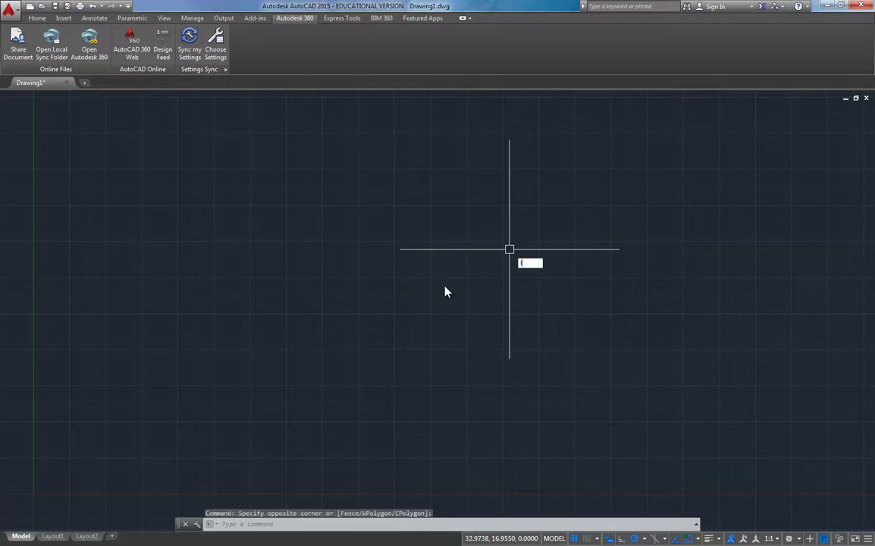
{"action": "key", "text": "Return"}
{"action": "left_click", "coordinate": [412, 316]}
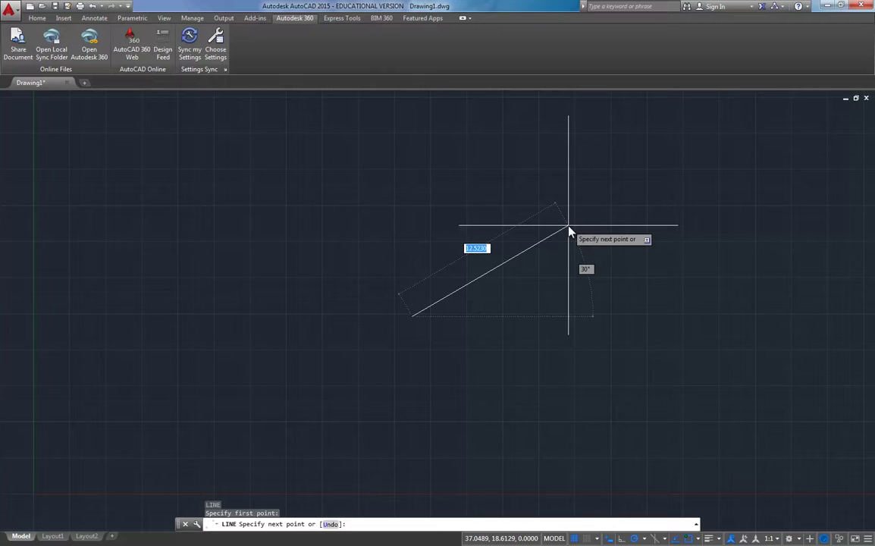
{"action": "key", "text": "Escape"}
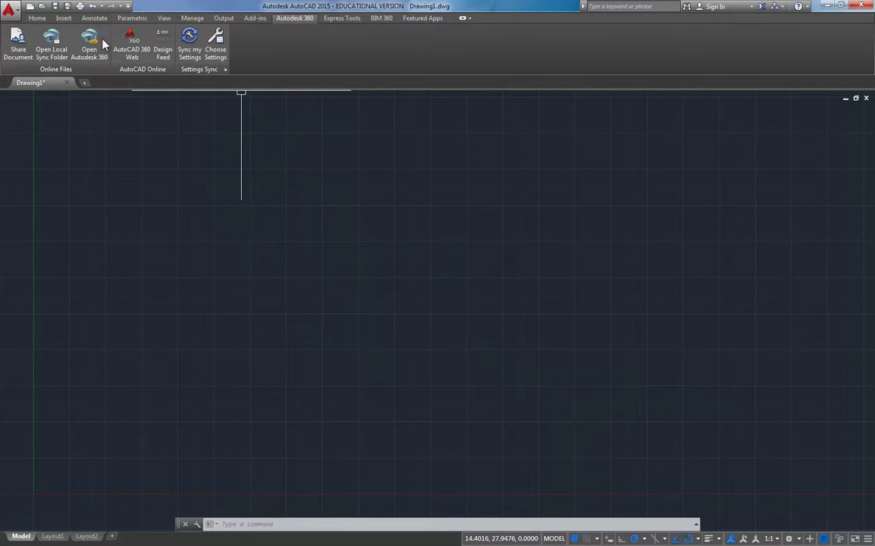
Set the current lineweight to 0.35 mm on the Home tab
{"action": "left_click", "coordinate": [36, 19]}
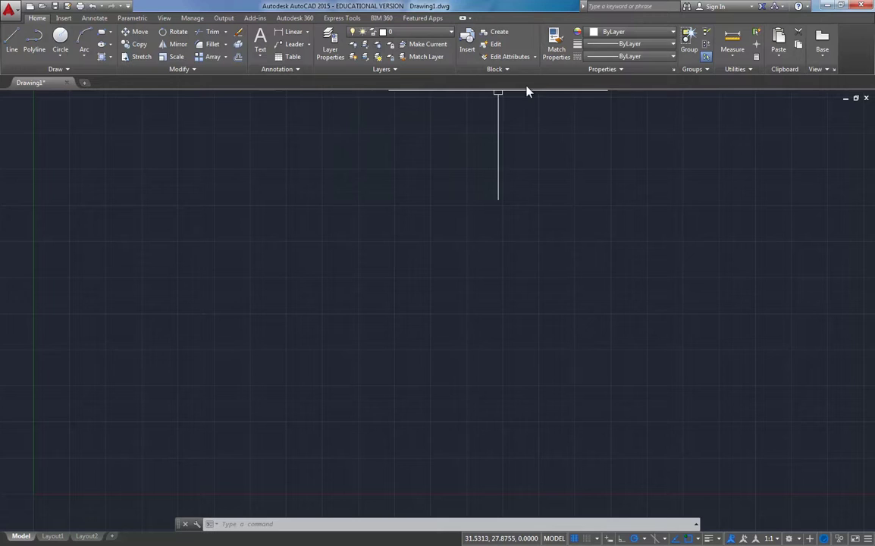
{"action": "left_click", "coordinate": [611, 52]}
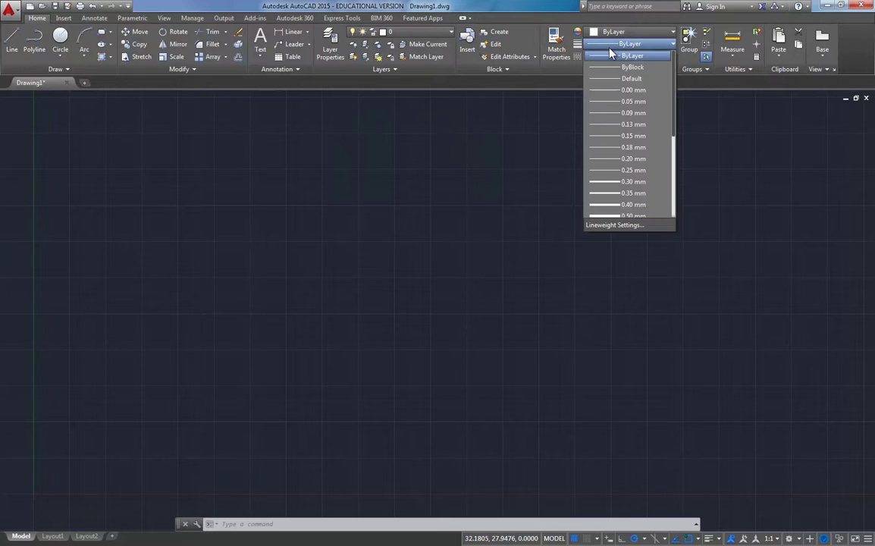
{"action": "left_click", "coordinate": [615, 193]}
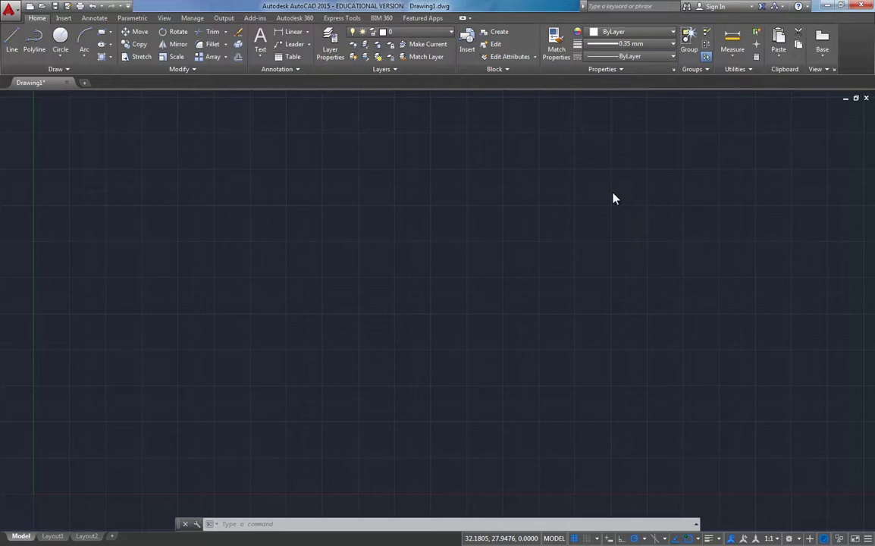
Draw a connected three-segment white line with the L command
{"action": "type", "text": "l"}
{"action": "key", "text": "Return"}
{"action": "left_click", "coordinate": [358, 197]}
{"action": "left_click", "coordinate": [562, 312]}
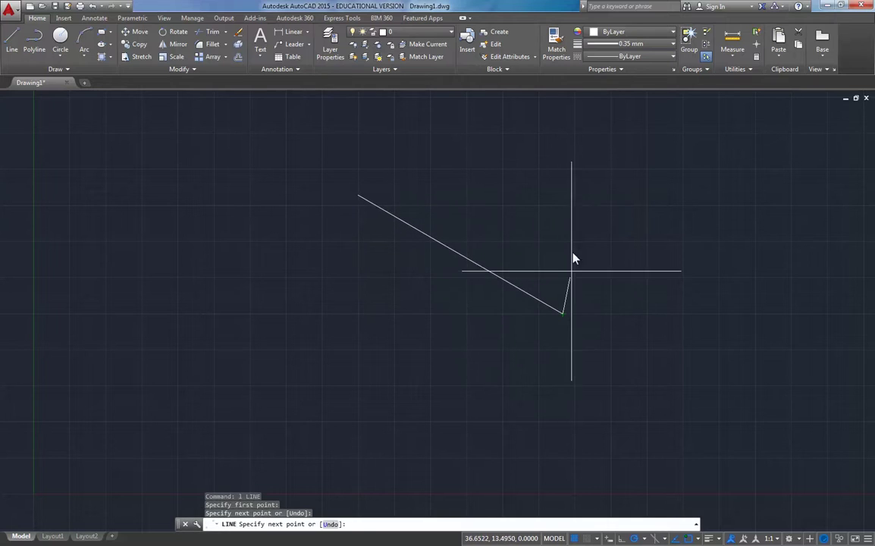
{"action": "left_click", "coordinate": [580, 205]}
{"action": "left_click", "coordinate": [392, 269]}
{"action": "key", "text": "Return"}
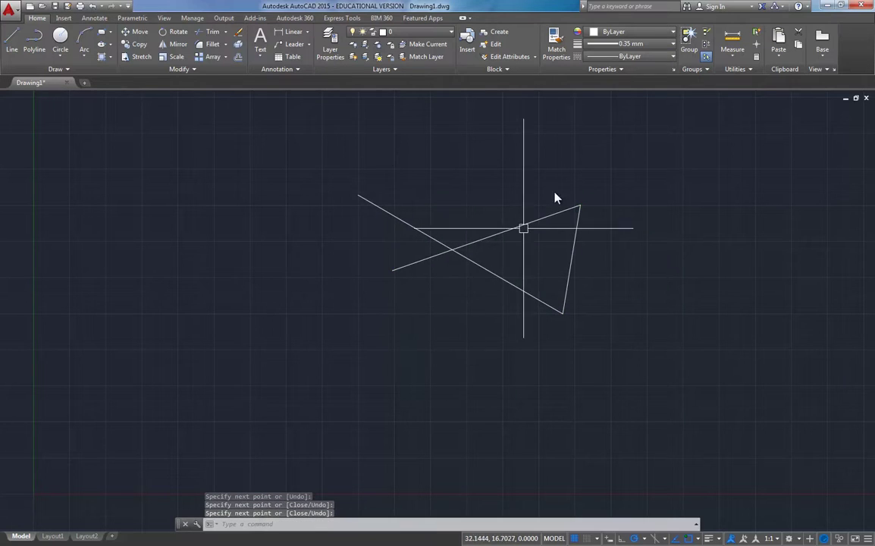
Reset the lineweight to ByLayer and make Red the current color
{"action": "left_click", "coordinate": [629, 43]}
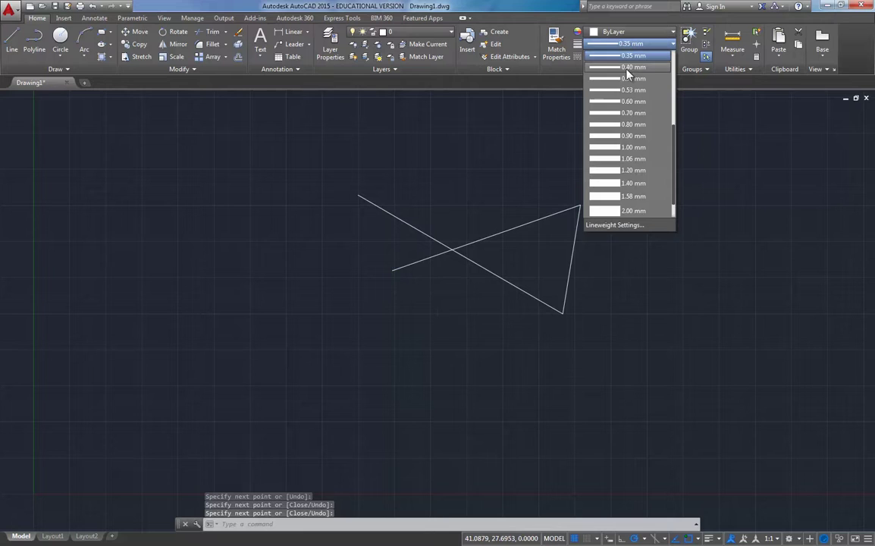
{"action": "scroll", "coordinate": [637, 108], "scroll_direction": "up", "scroll_amount": 4}
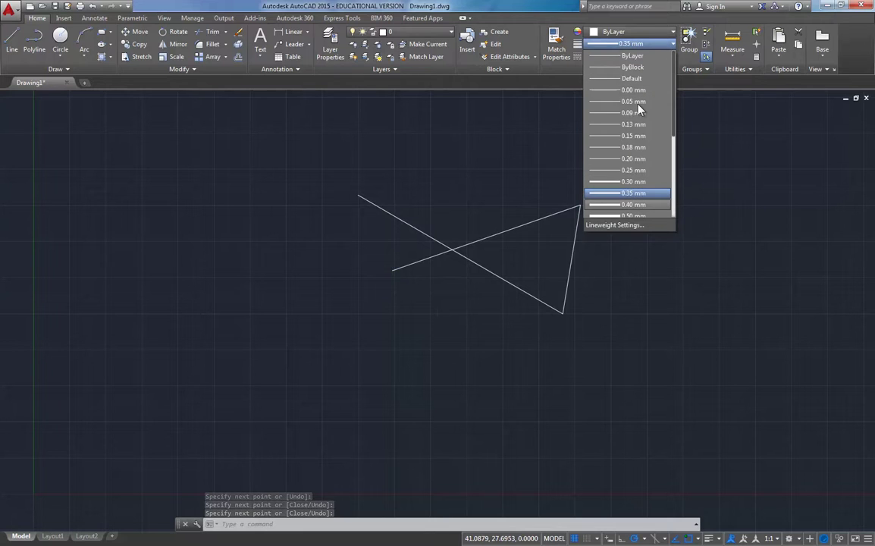
{"action": "left_click", "coordinate": [631, 56]}
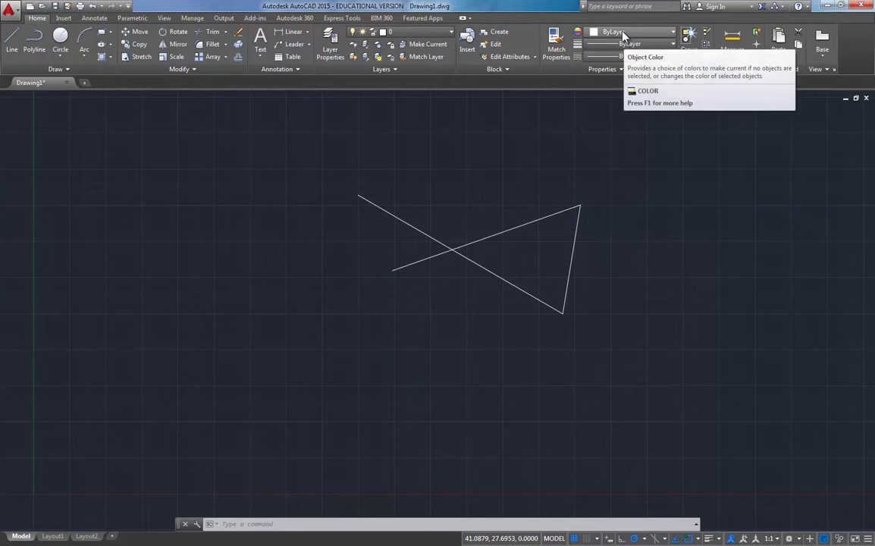
{"action": "left_click", "coordinate": [623, 35]}
{"action": "left_click", "coordinate": [590, 135]}
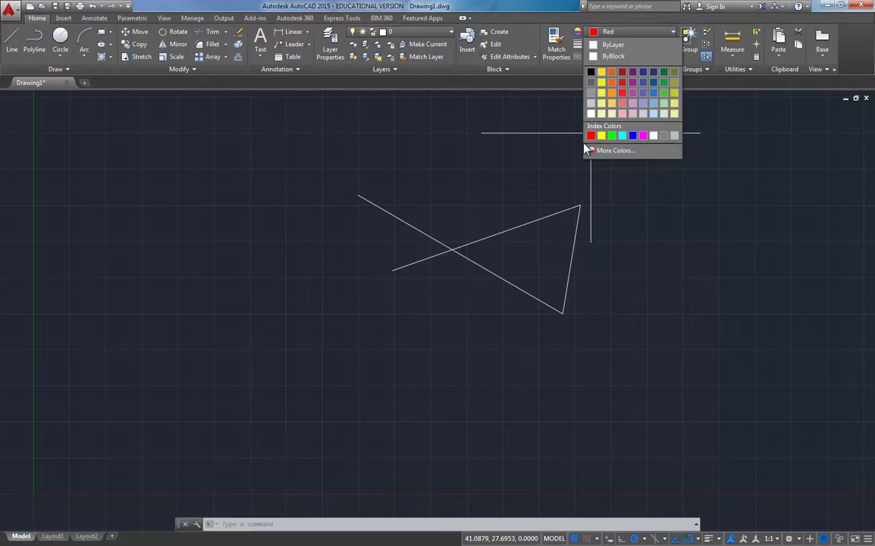
Draw a connected two-segment red line
{"action": "left_click", "coordinate": [454, 165]}
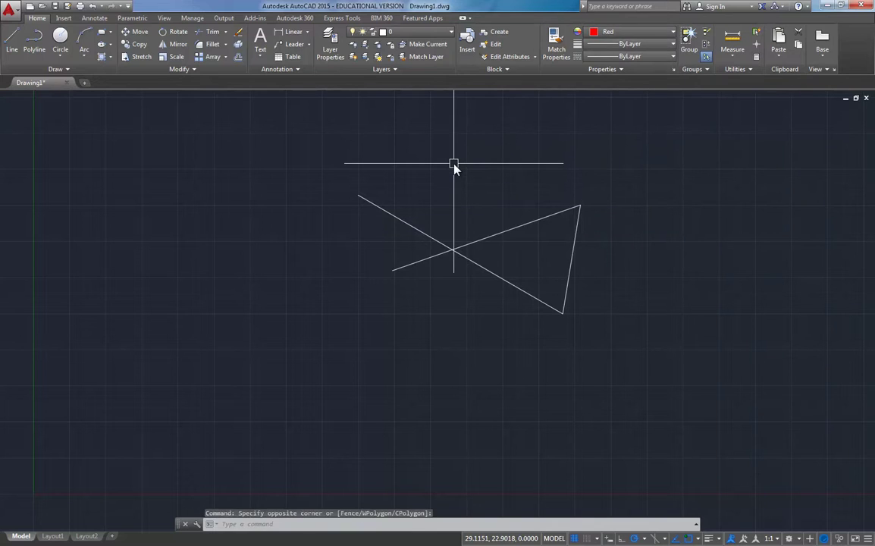
{"action": "key", "text": "Escape"}
{"action": "type", "text": "l"}
{"action": "key", "text": "Return"}
{"action": "left_click", "coordinate": [454, 164]}
{"action": "left_click", "coordinate": [500, 330]}
{"action": "left_click", "coordinate": [400, 319]}
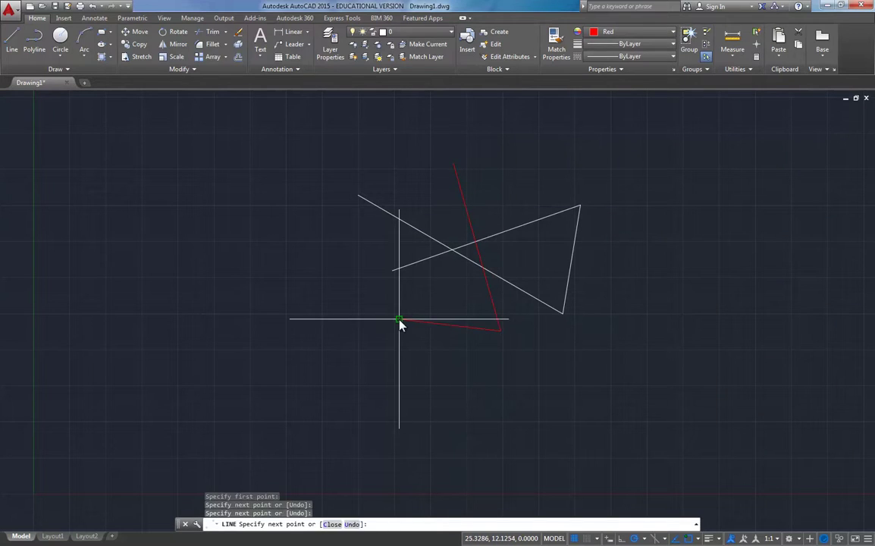
{"action": "key", "text": "Return"}
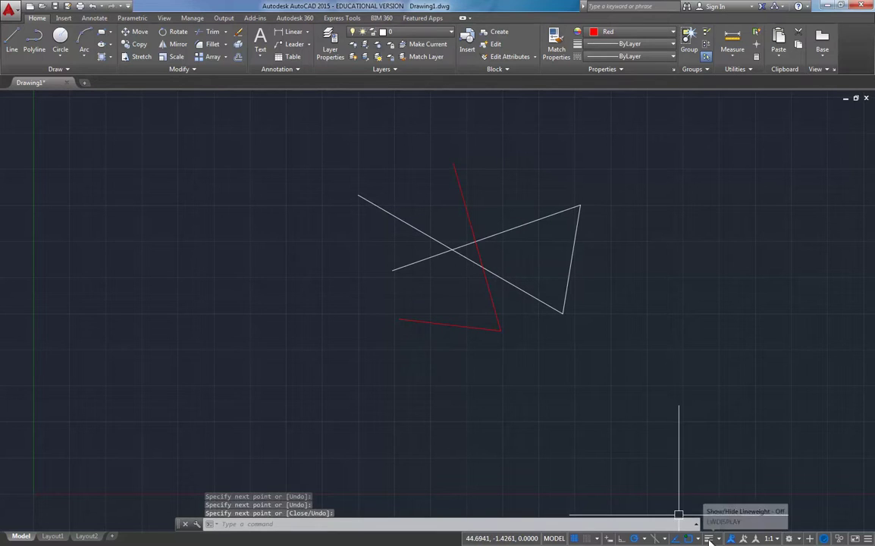
Toggle the lineweight display on, off and back on so the white lines show 0.35 mm thickness
{"action": "left_click", "coordinate": [708, 539]}
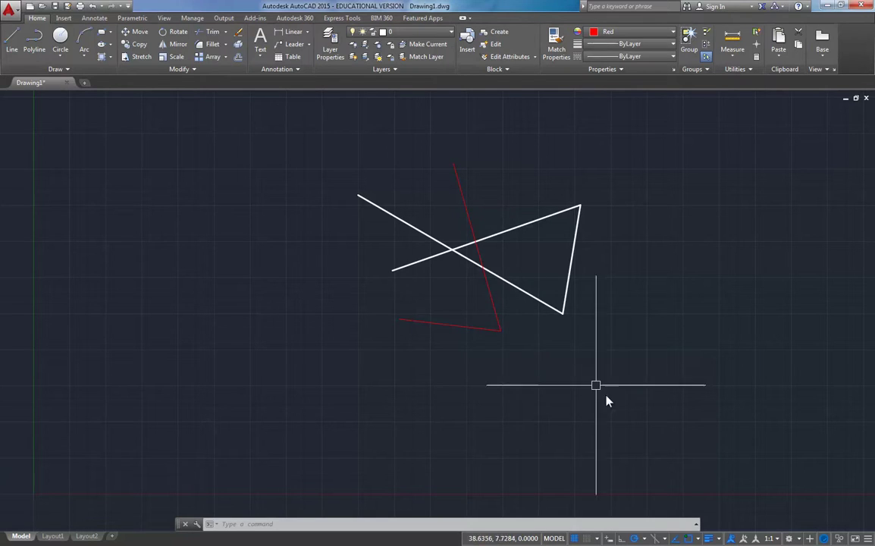
{"action": "left_click", "coordinate": [709, 537]}
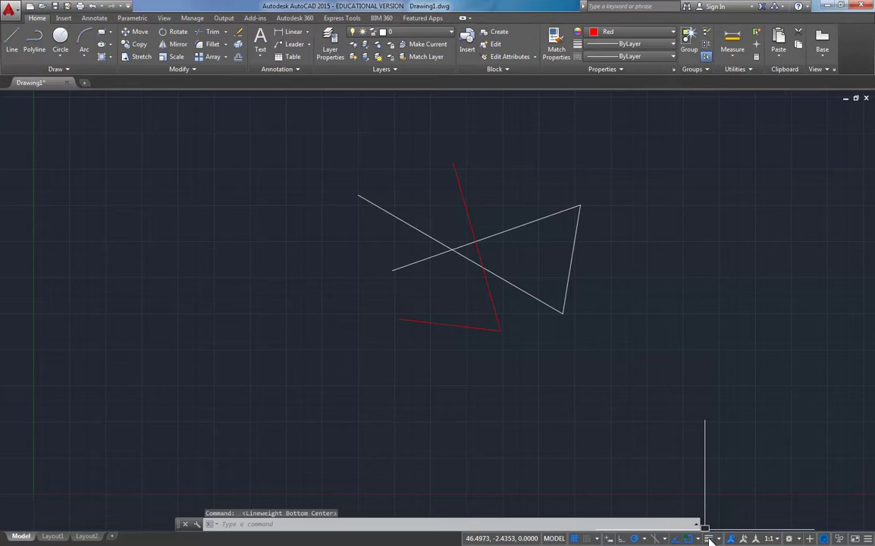
{"action": "left_click", "coordinate": [709, 538]}
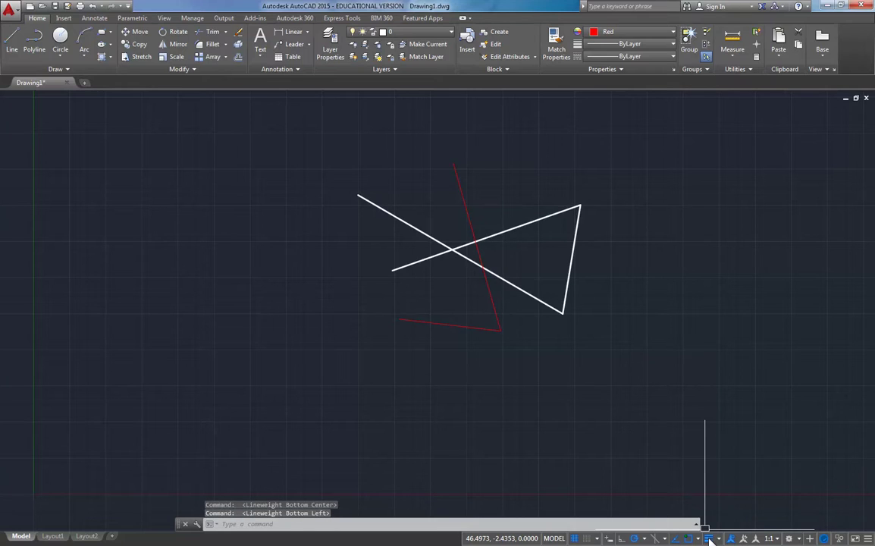